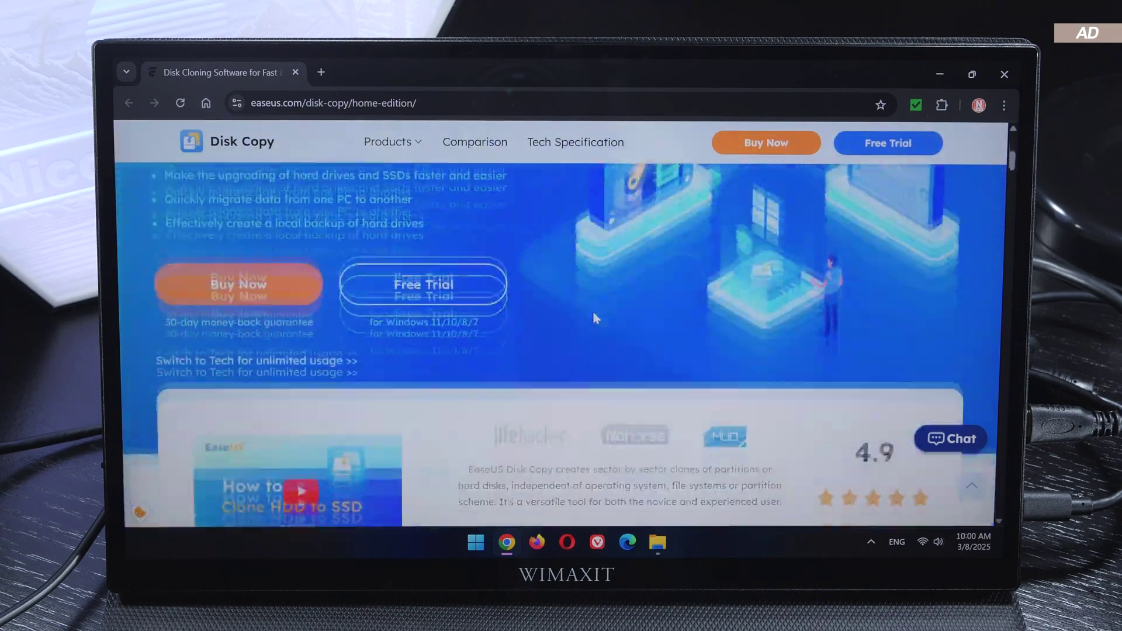
Download the portable Disk Copy free trial to the Desktop and launch dcs_portable.
{"action": "left_click", "coordinate": [424, 284]}
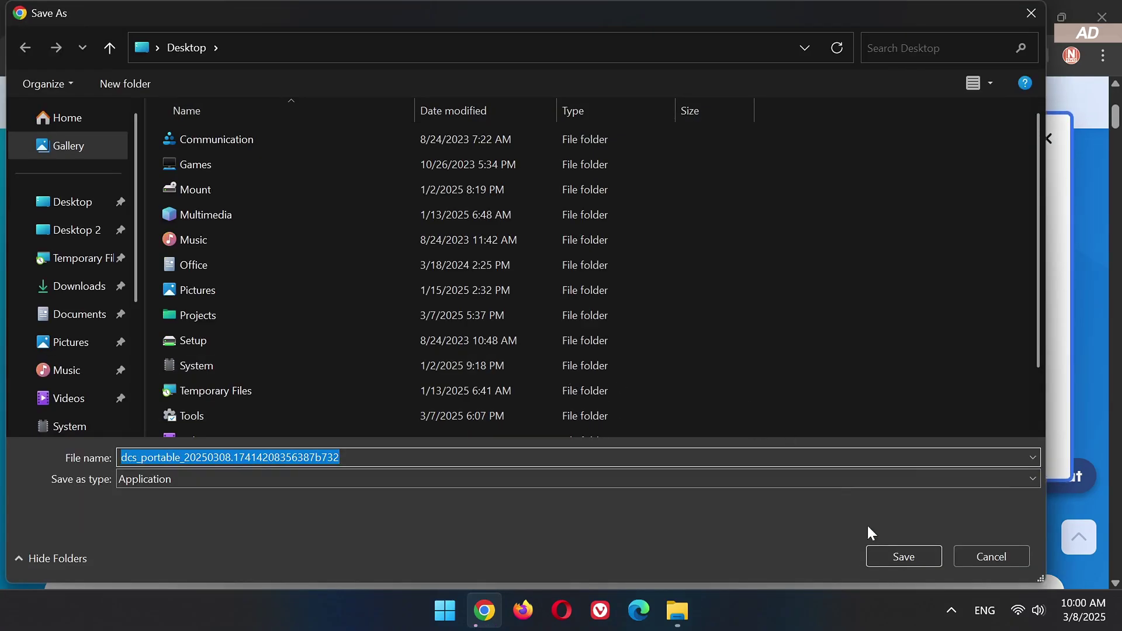
{"action": "left_click", "coordinate": [900, 556]}
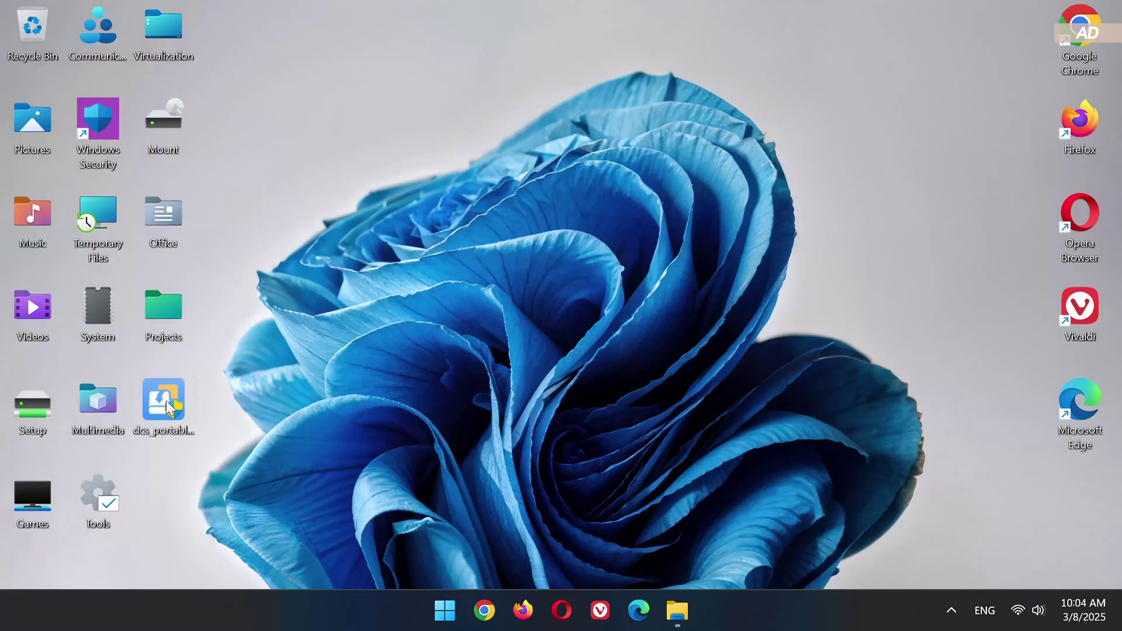
{"action": "double_click", "coordinate": [166, 401]}
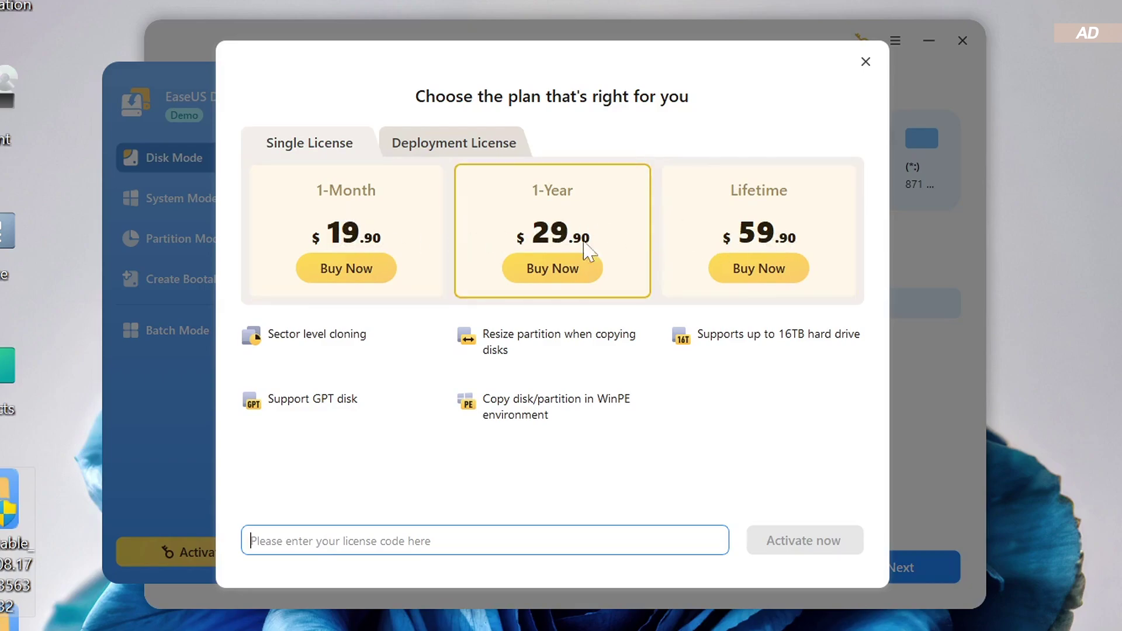
Paste the license code and activate EaseUS Disk Copy as the Pro edition.
{"action": "key", "text": "ctrl+v"}
{"action": "left_click", "coordinate": [789, 554]}
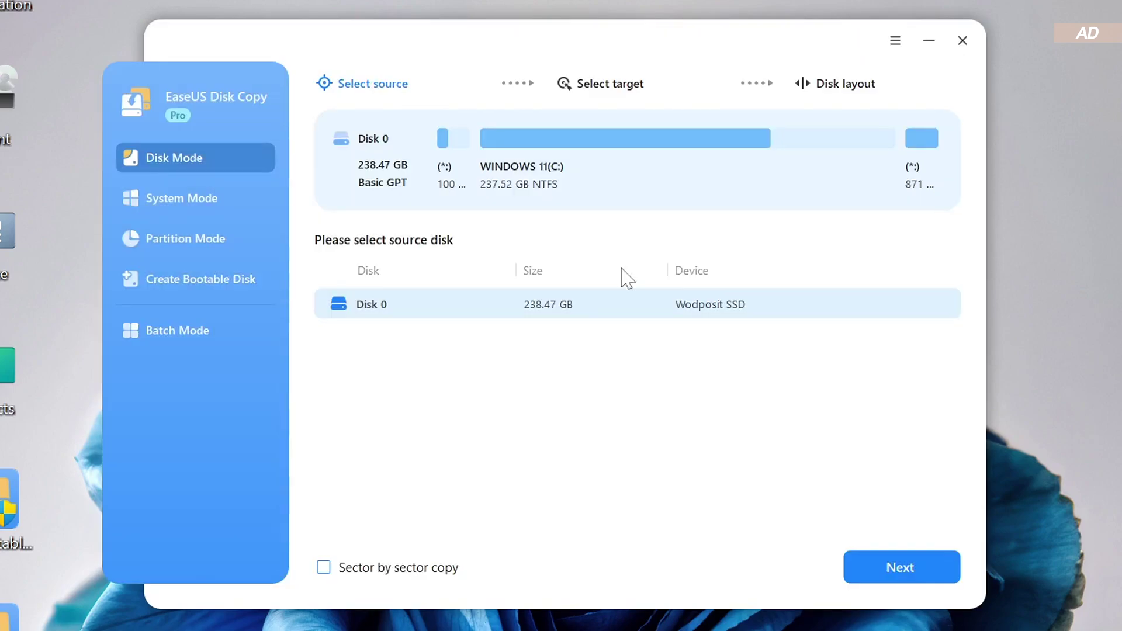
{"action": "left_click", "coordinate": [187, 209]}
{"action": "left_click", "coordinate": [522, 348]}
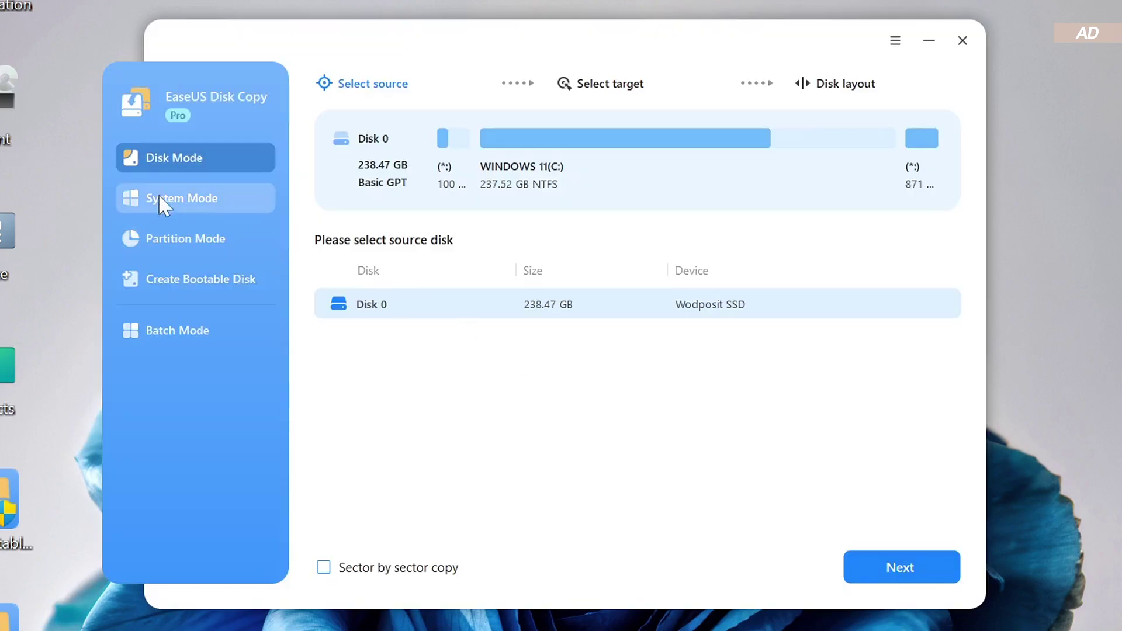
{"action": "left_click", "coordinate": [214, 248]}
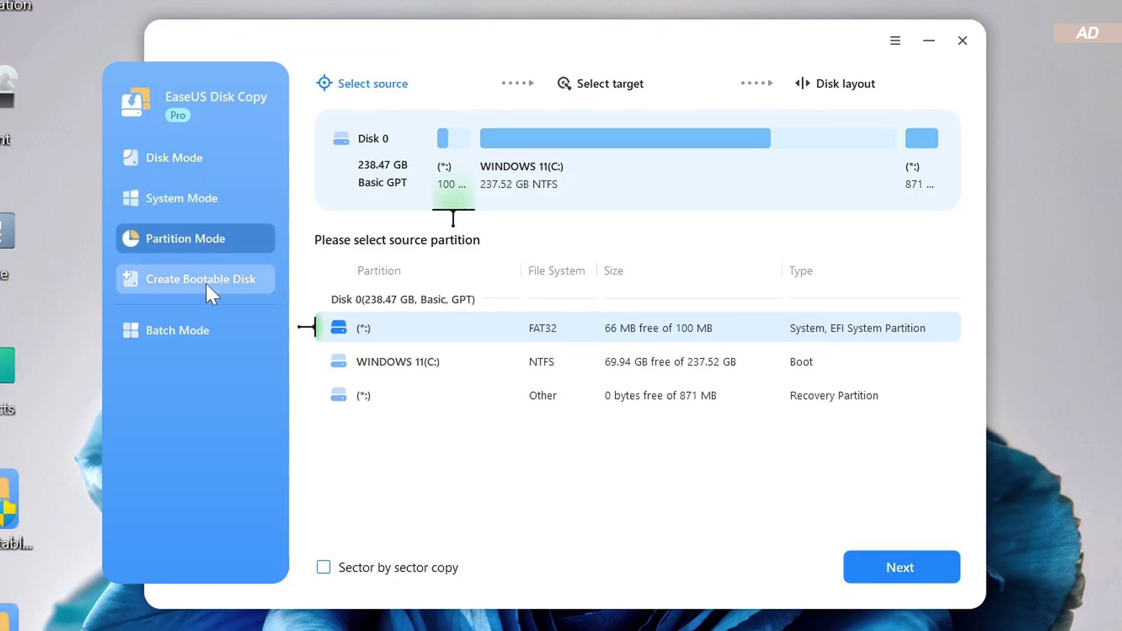
{"action": "left_click", "coordinate": [205, 282]}
{"action": "left_click", "coordinate": [206, 325]}
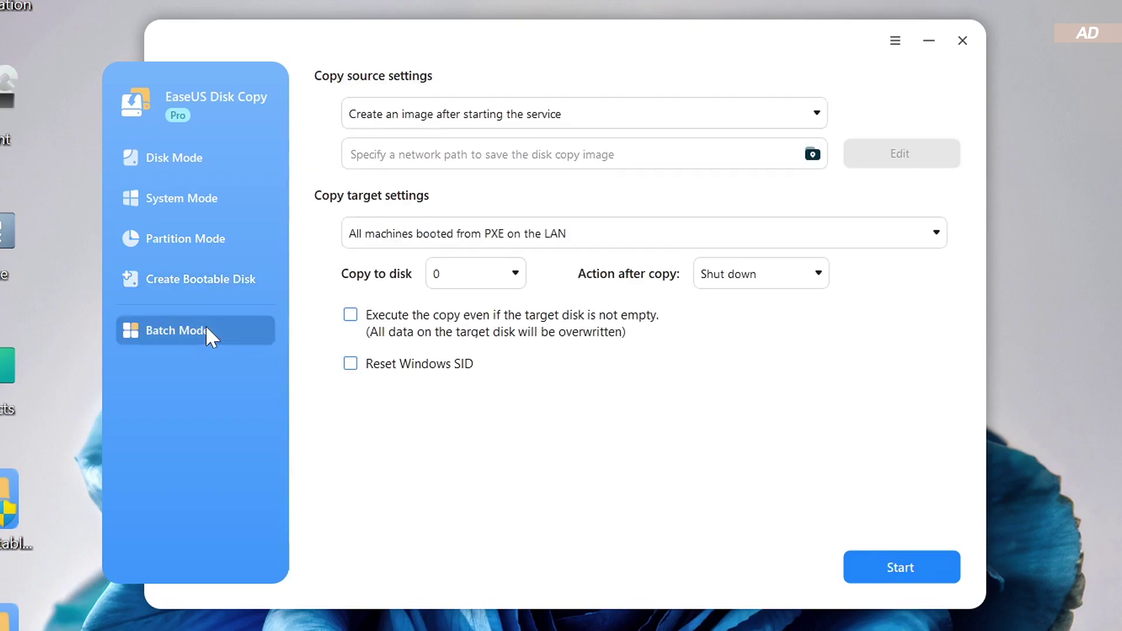
{"action": "left_click", "coordinate": [206, 281]}
{"action": "left_click", "coordinate": [185, 238]}
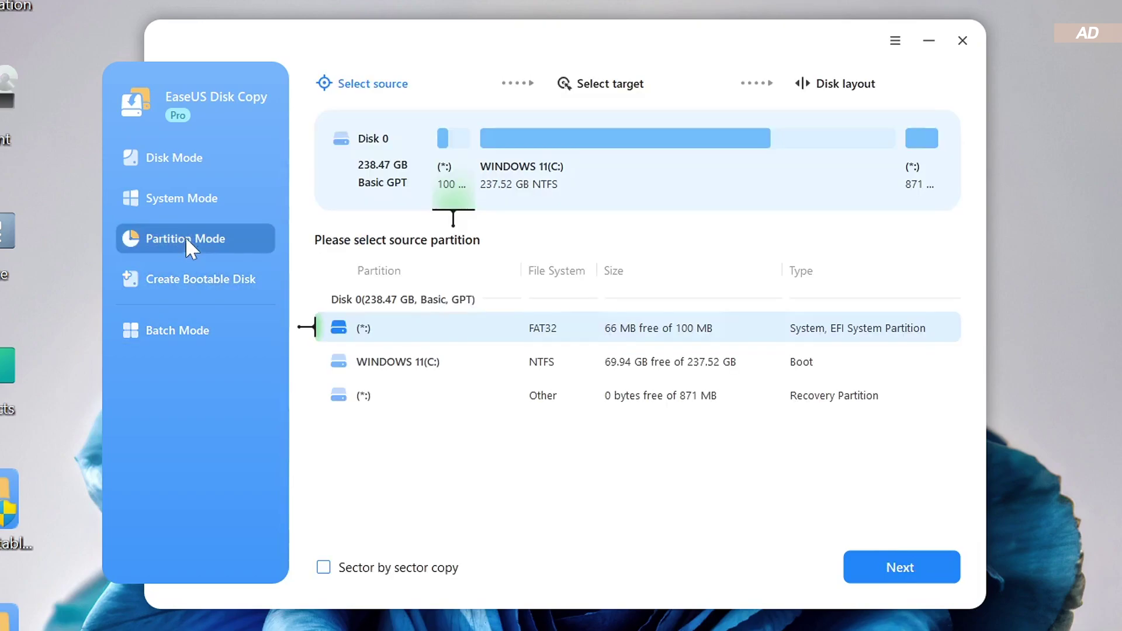
{"action": "left_click", "coordinate": [195, 156]}
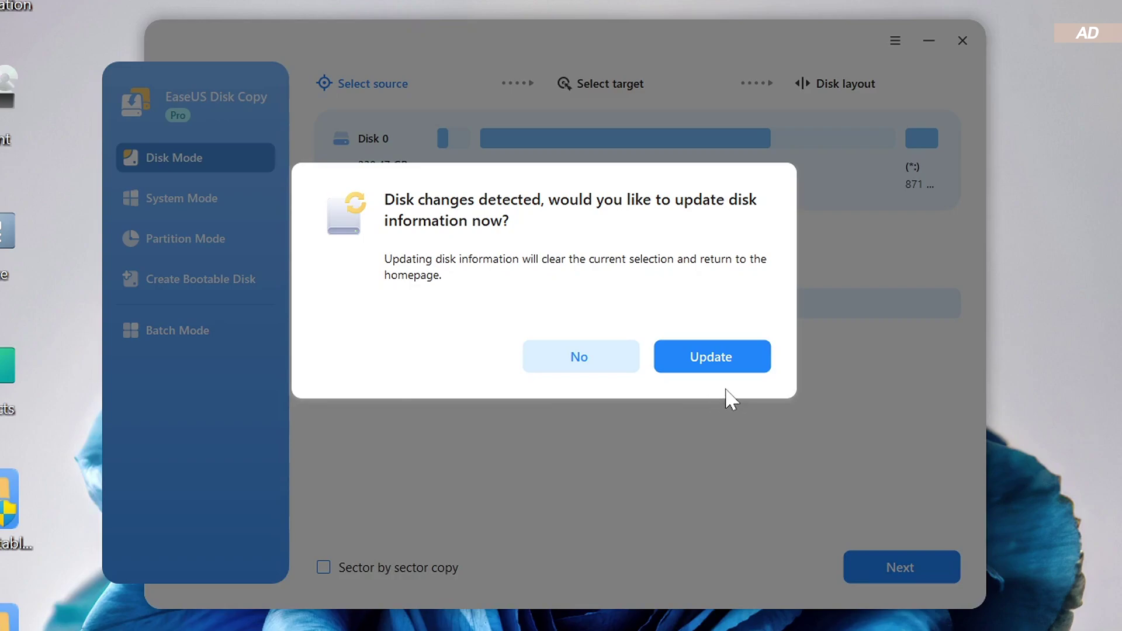
Refresh the disk information and confirm migrating the OS to the 931.51 GB Disk 1.
{"action": "left_click", "coordinate": [712, 357]}
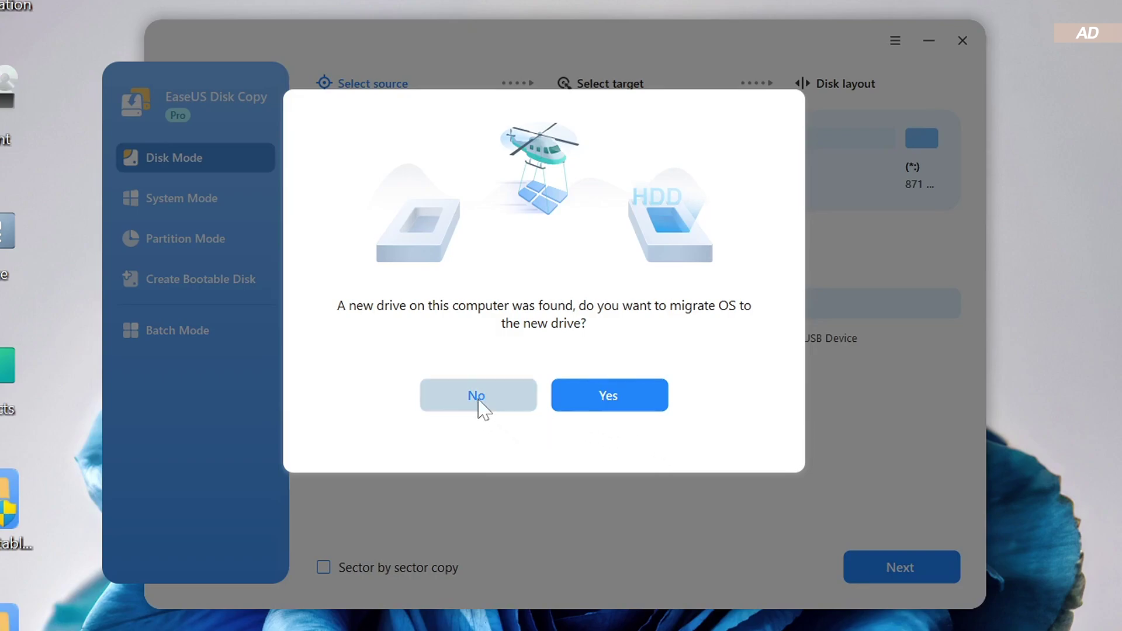
{"action": "left_click", "coordinate": [621, 403]}
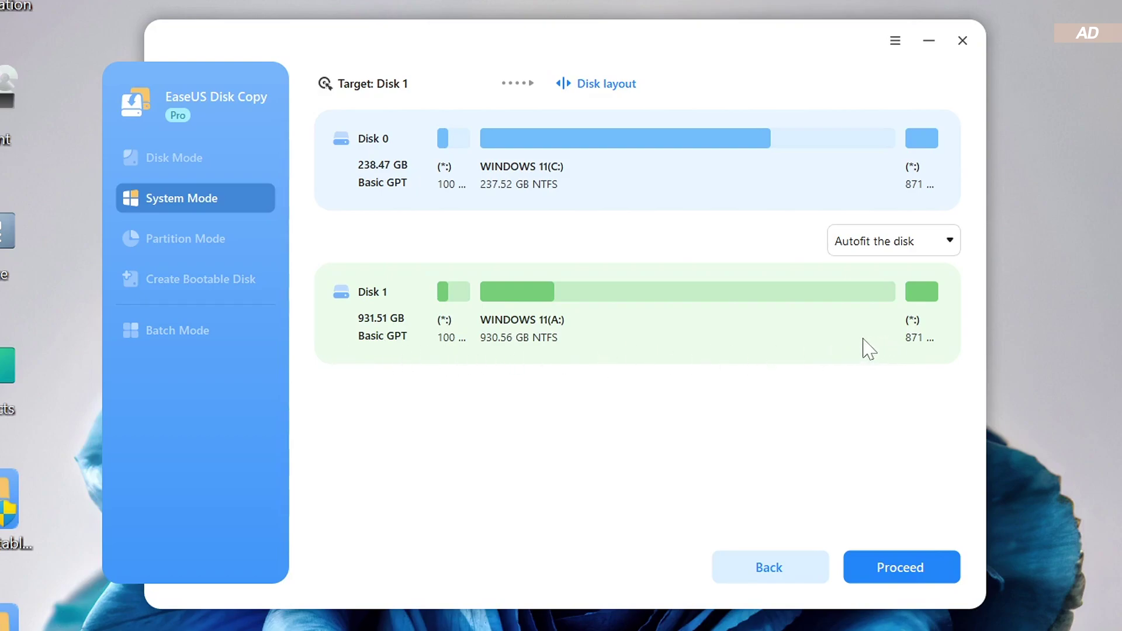
{"action": "left_click", "coordinate": [917, 250]}
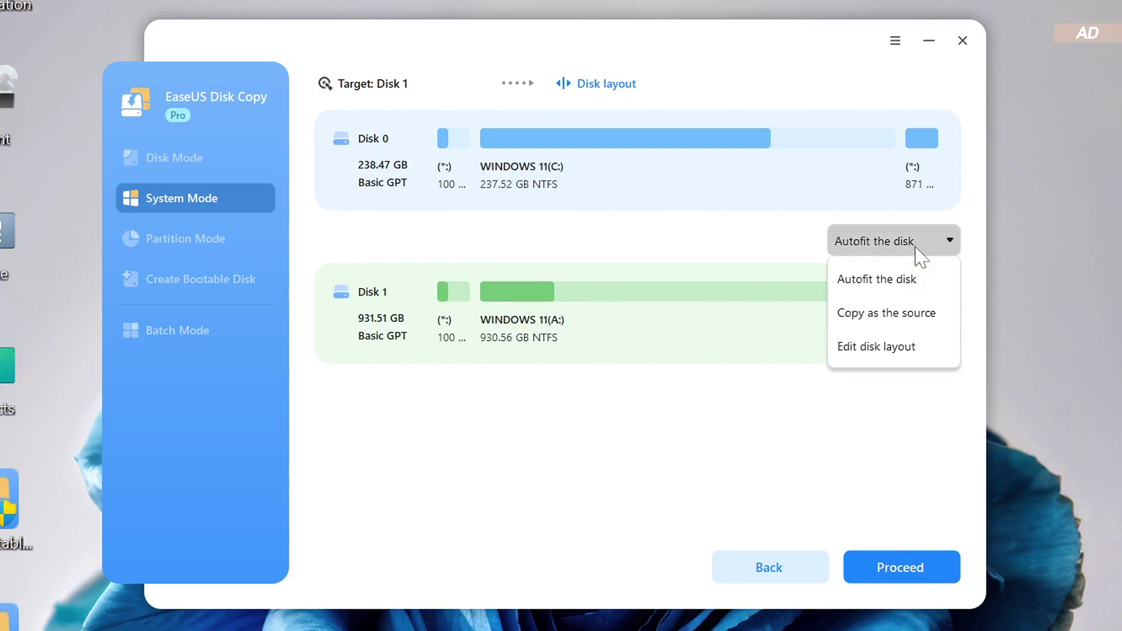
{"action": "left_click", "coordinate": [891, 316]}
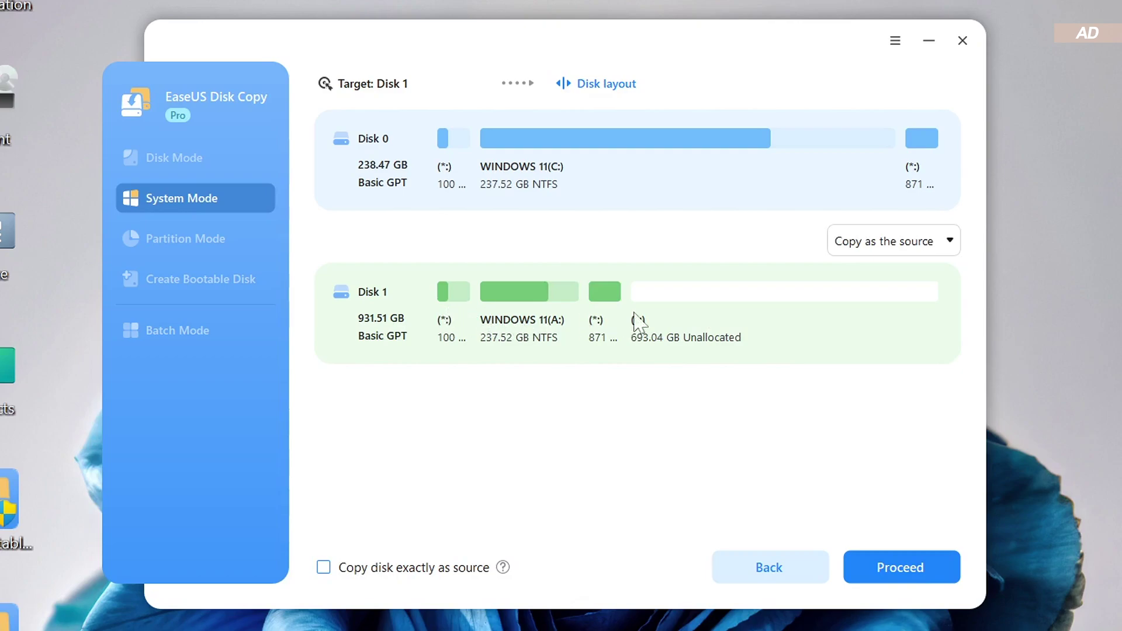
{"action": "left_click", "coordinate": [894, 241]}
{"action": "left_click", "coordinate": [873, 349]}
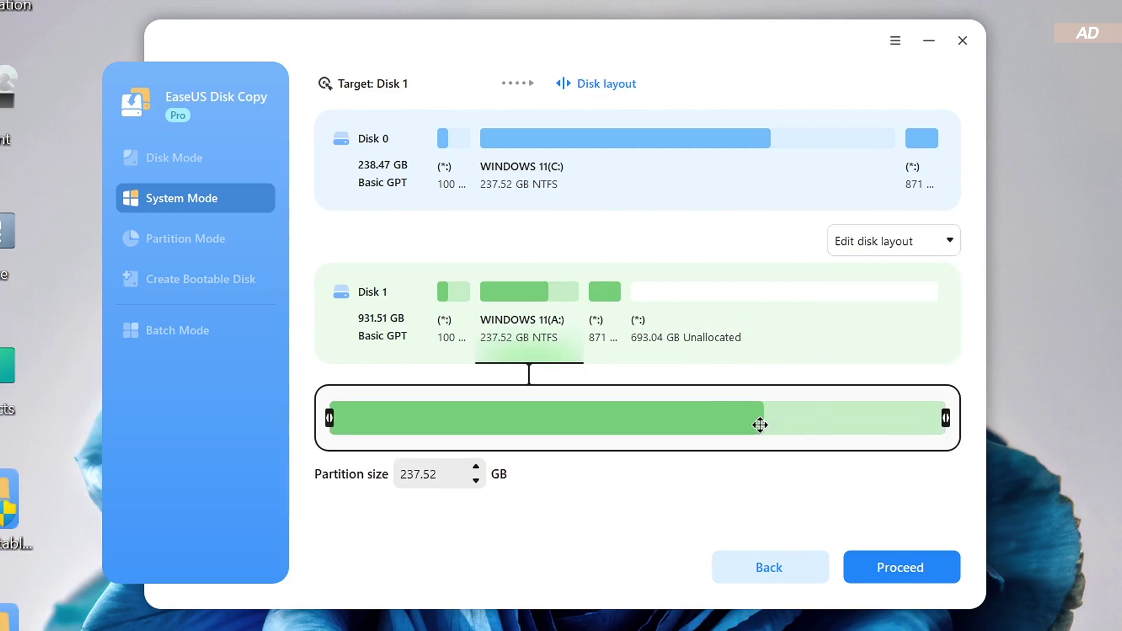
{"action": "left_click_drag", "start_coordinate": [946, 418], "coordinate": [771, 425]}
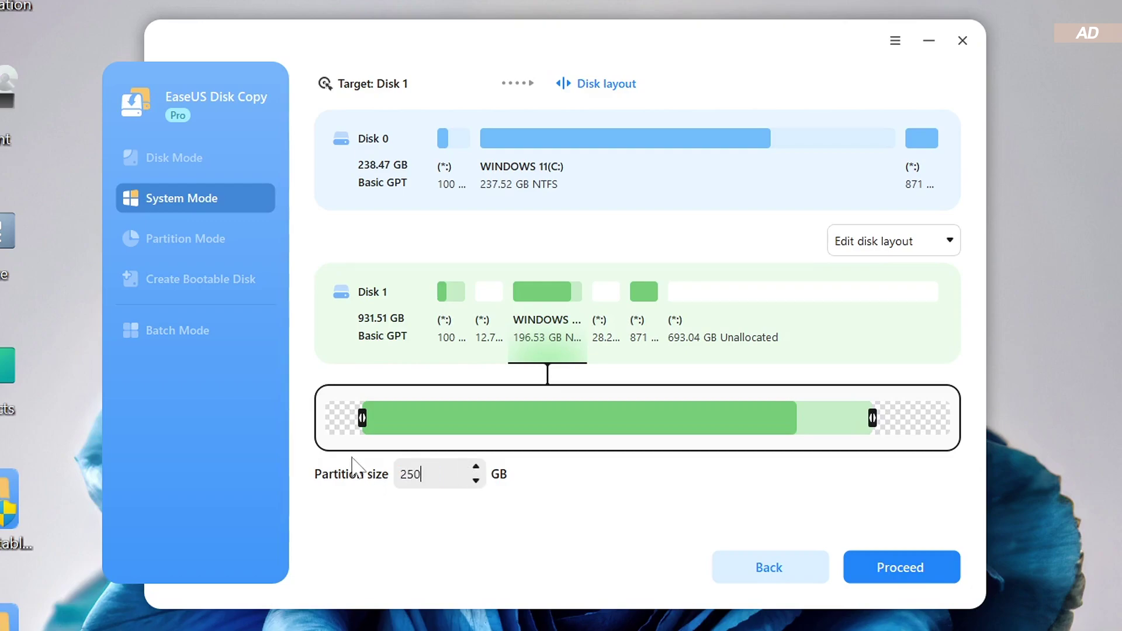
{"action": "key", "text": "Return"}
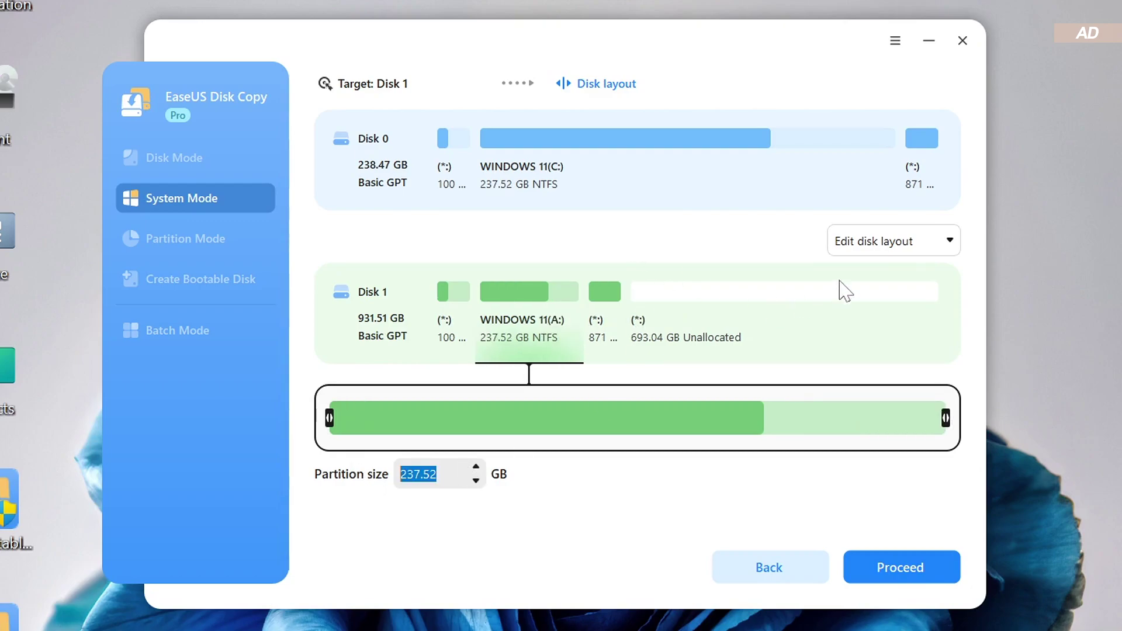
{"action": "left_click", "coordinate": [896, 254]}
{"action": "left_click", "coordinate": [882, 280]}
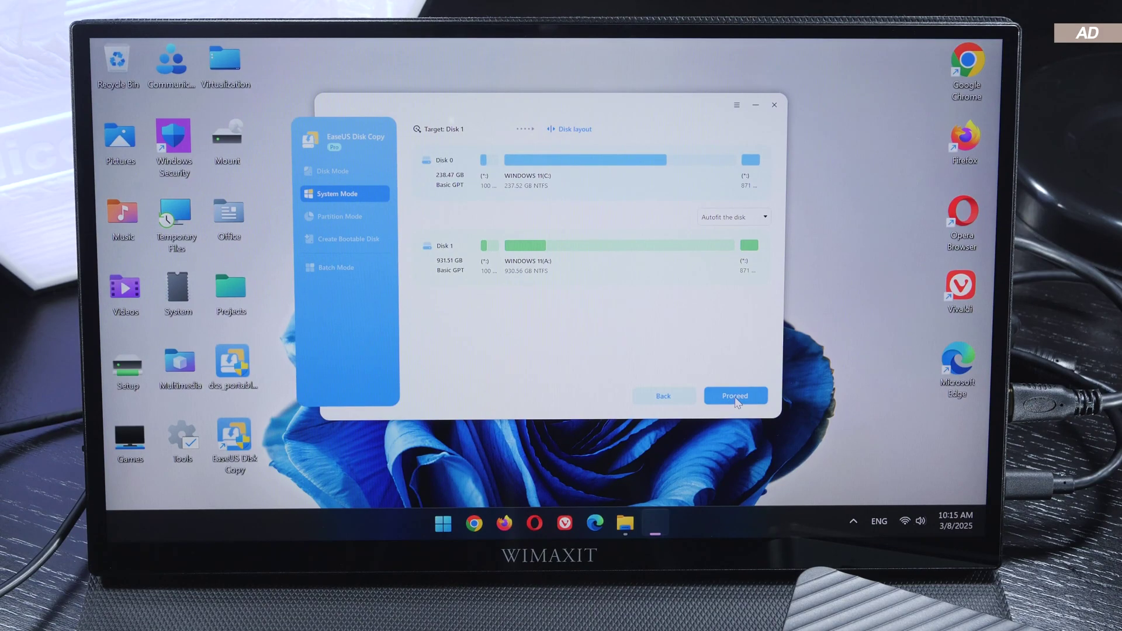
Start cloning Windows 11 onto the 931.51 GB Disk 1.
{"action": "left_click", "coordinate": [735, 397]}
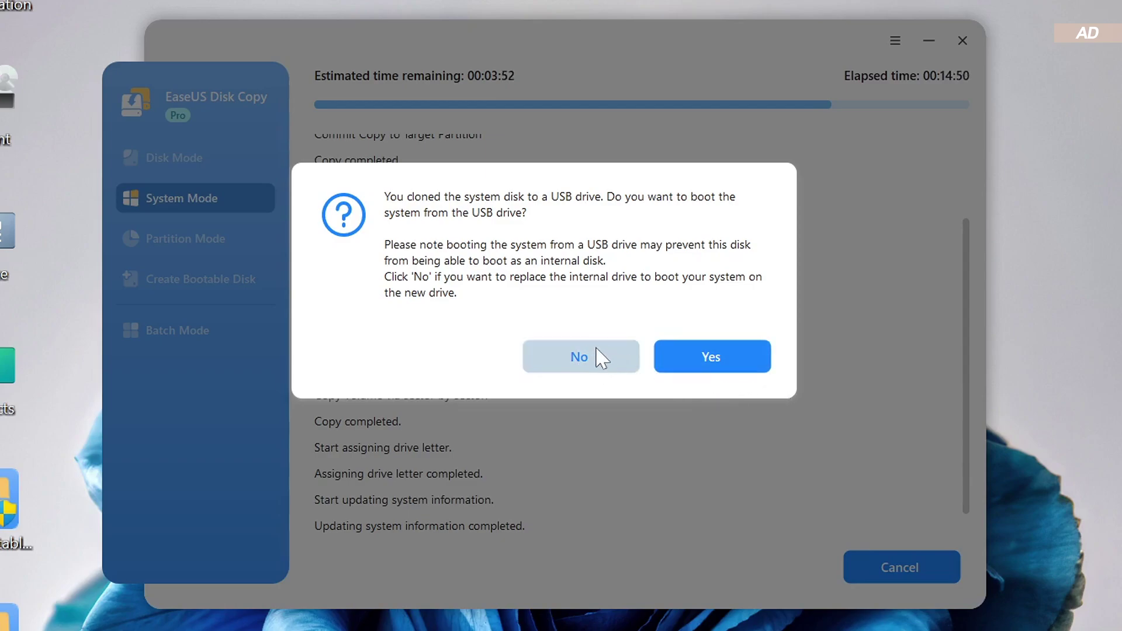
Decline booting from USB and finish the completed clone.
{"action": "left_click", "coordinate": [578, 373]}
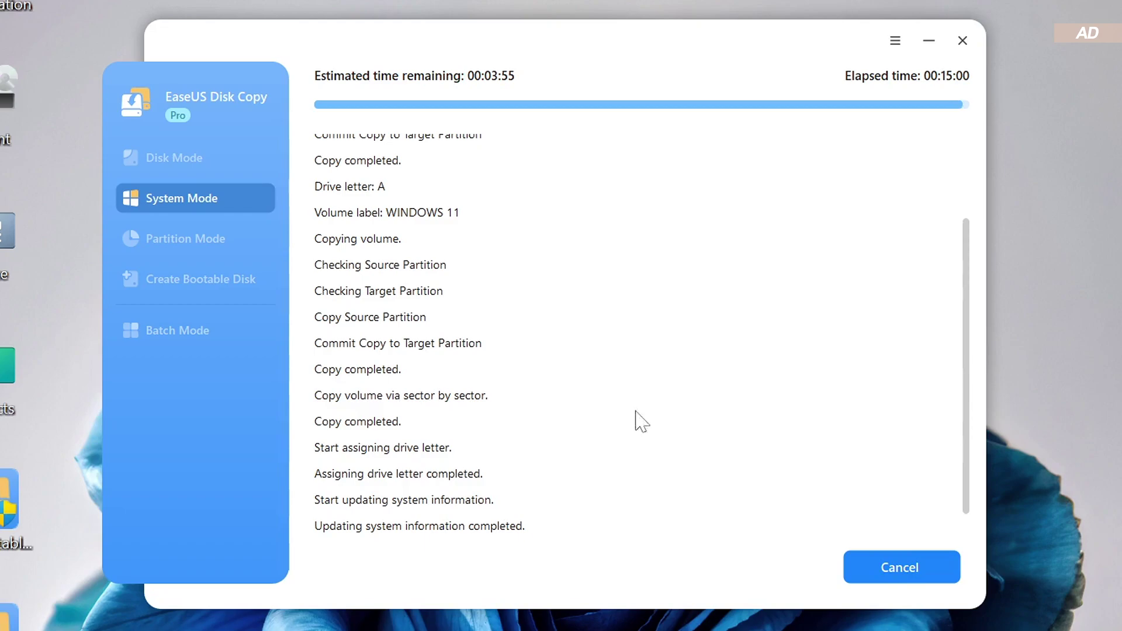
{"action": "left_click", "coordinate": [921, 580]}
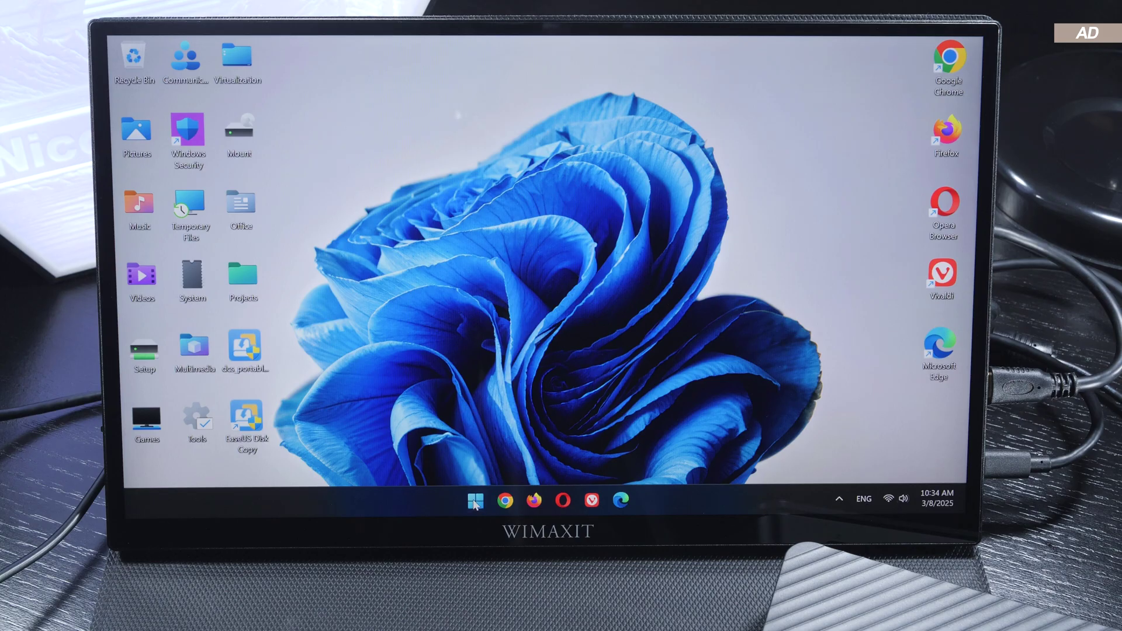
Shut down the PC from the Start button's power menu.
{"action": "right_click", "coordinate": [475, 501]}
{"action": "left_click", "coordinate": [571, 422]}
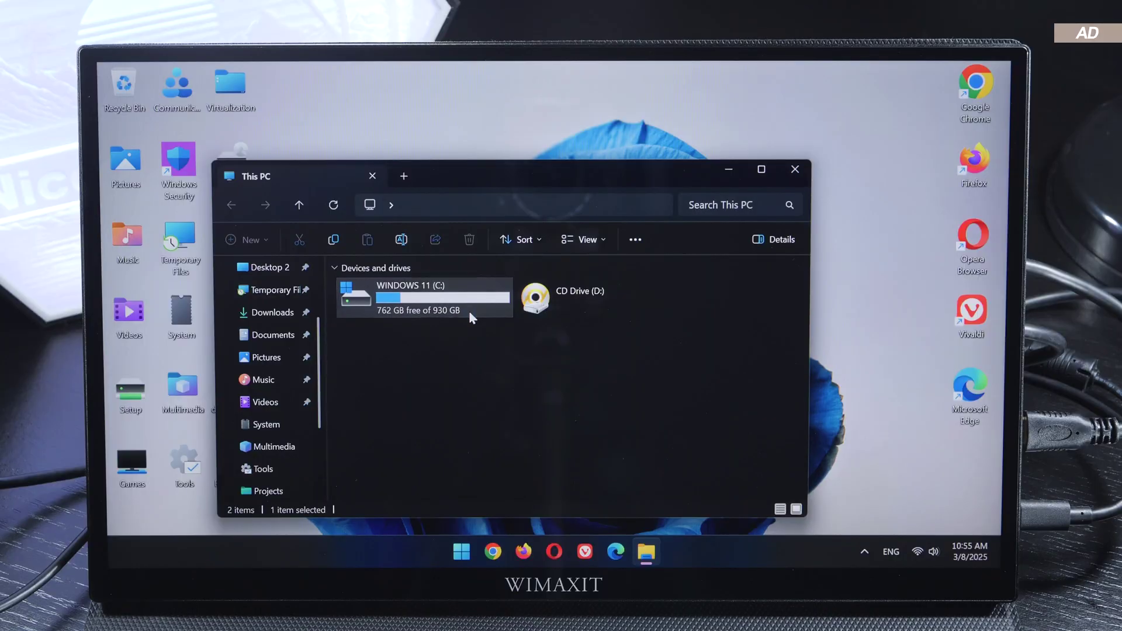
Check the WINDOWS 11 (C:) drive's properties for its 930 GB capacity.
{"action": "right_click", "coordinate": [469, 311]}
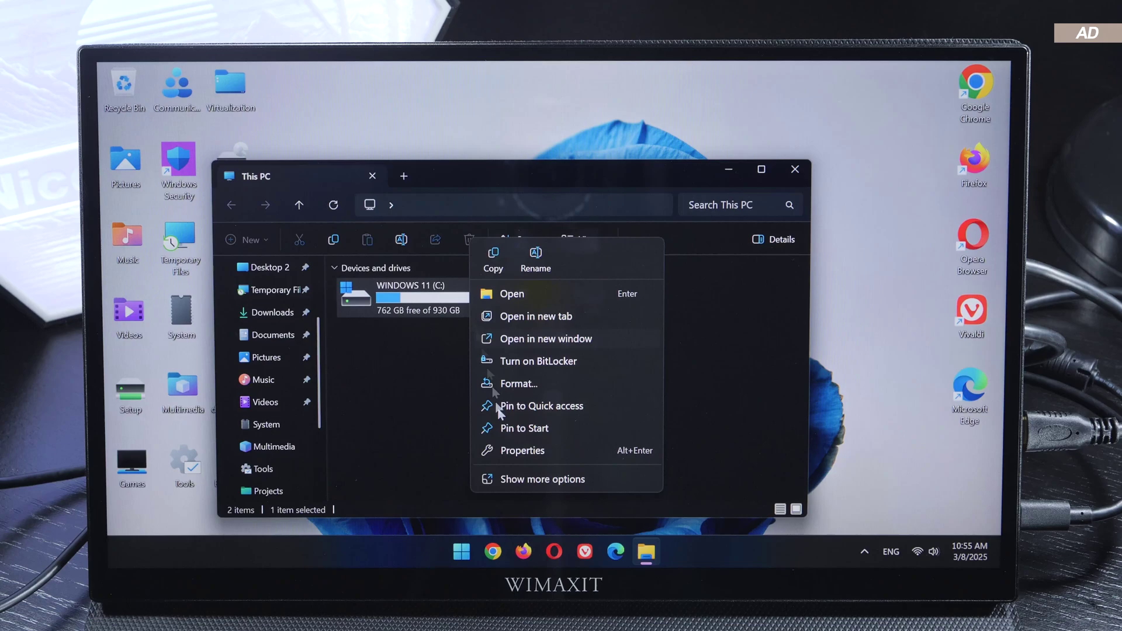
{"action": "left_click", "coordinate": [523, 449]}
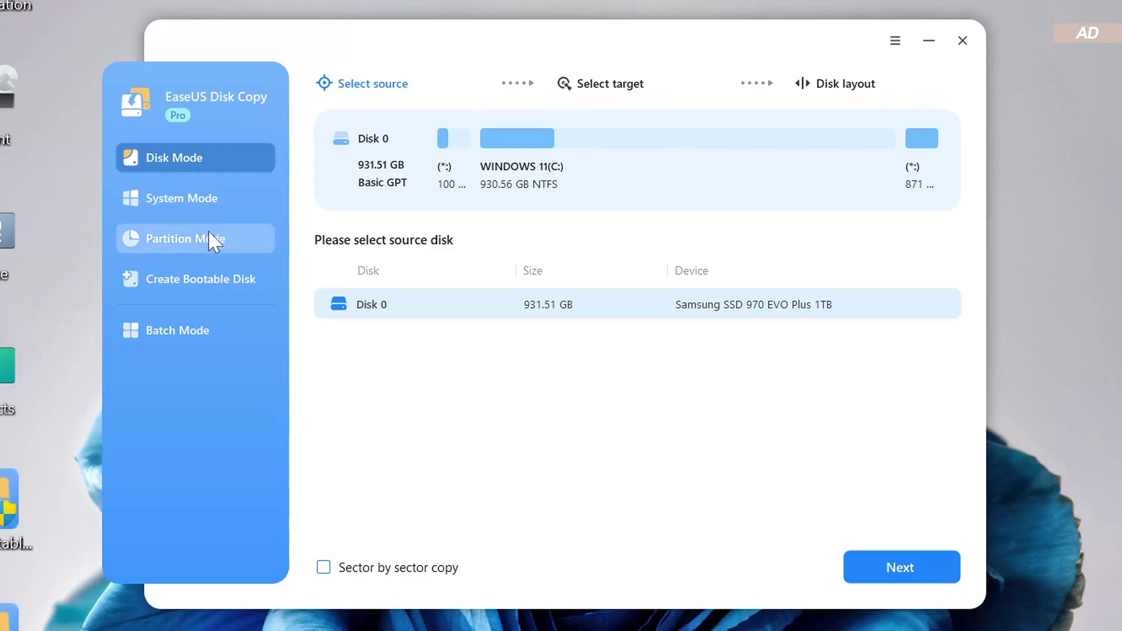
Select the Recovery, WINDOWS 11 (C:) and EFI partitions in Partition Mode, then view bootable disk options.
{"action": "left_click", "coordinate": [311, 238]}
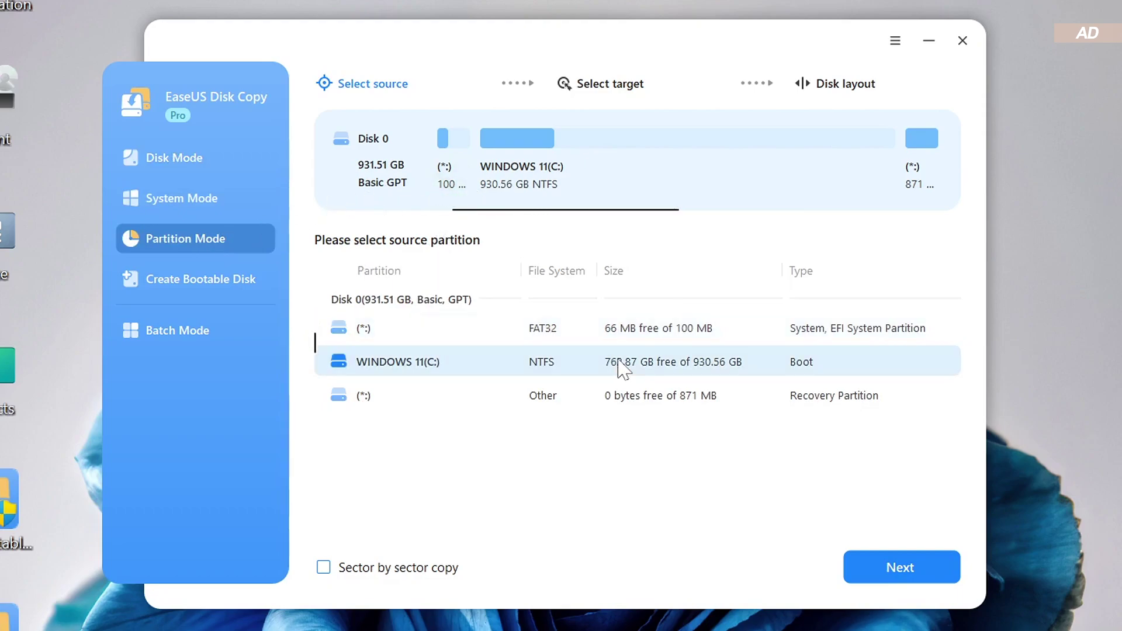
{"action": "left_click", "coordinate": [623, 399]}
{"action": "left_click", "coordinate": [614, 359]}
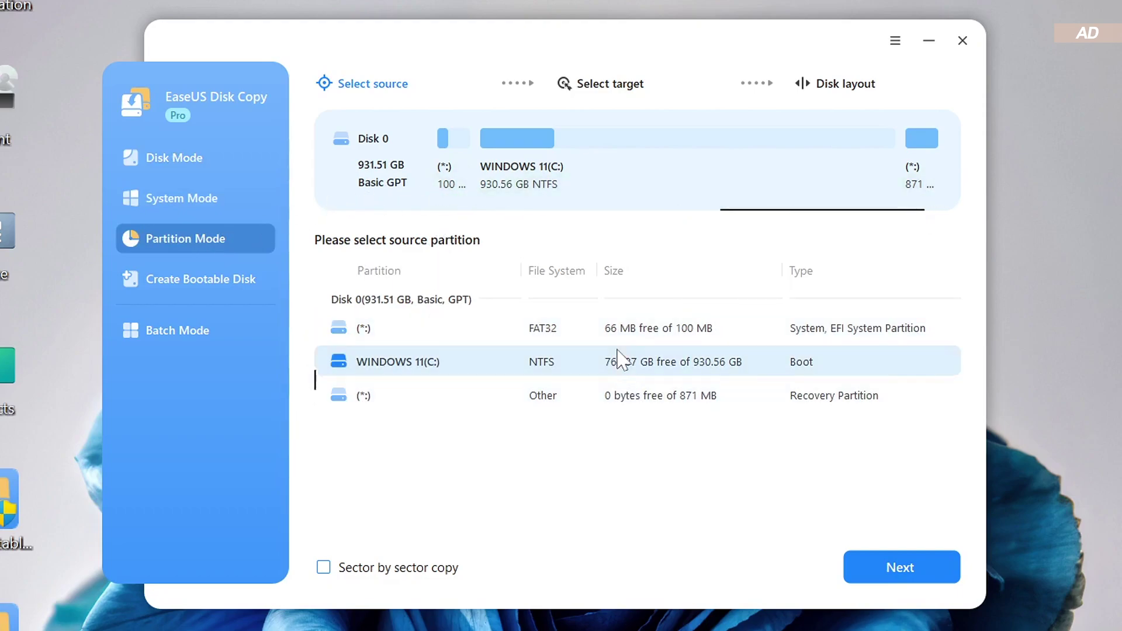
{"action": "left_click", "coordinate": [608, 321]}
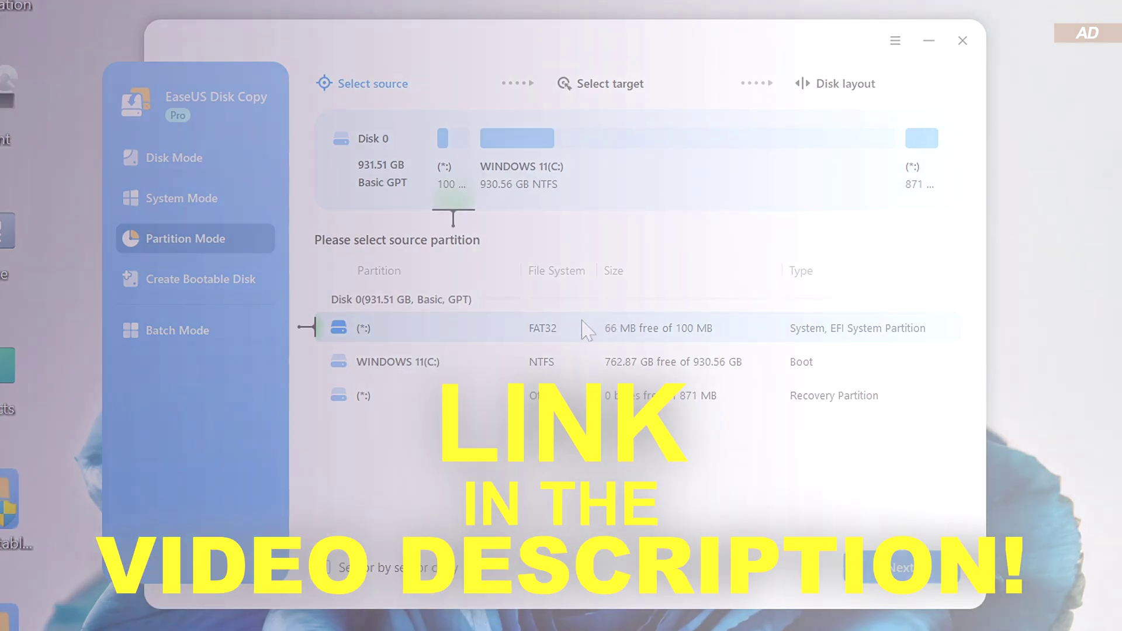
{"action": "left_click", "coordinate": [180, 286]}
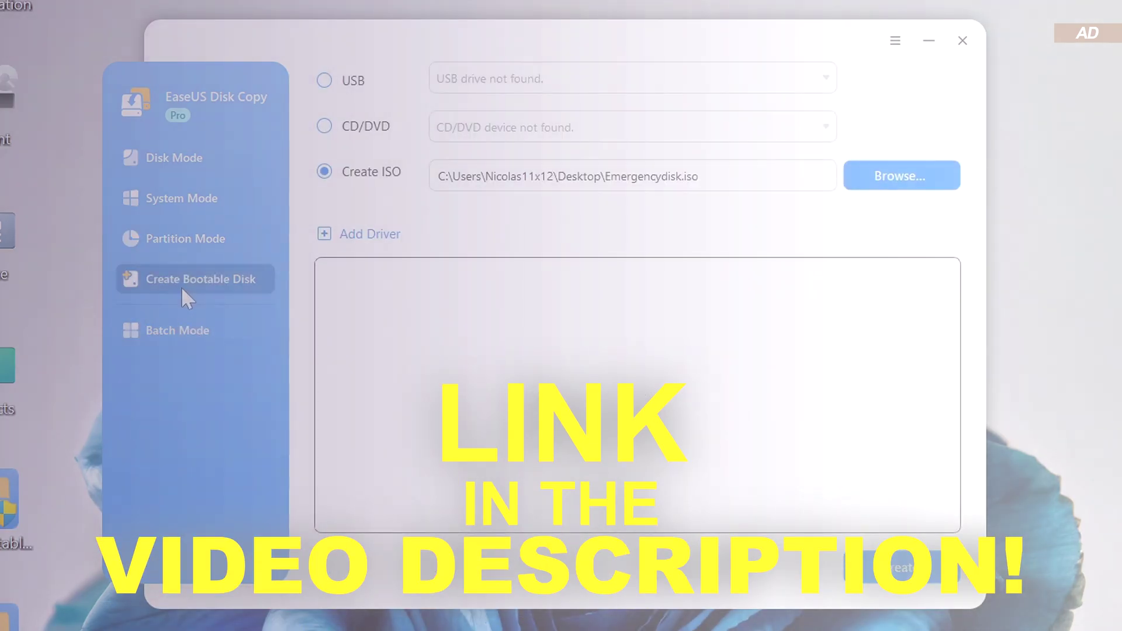